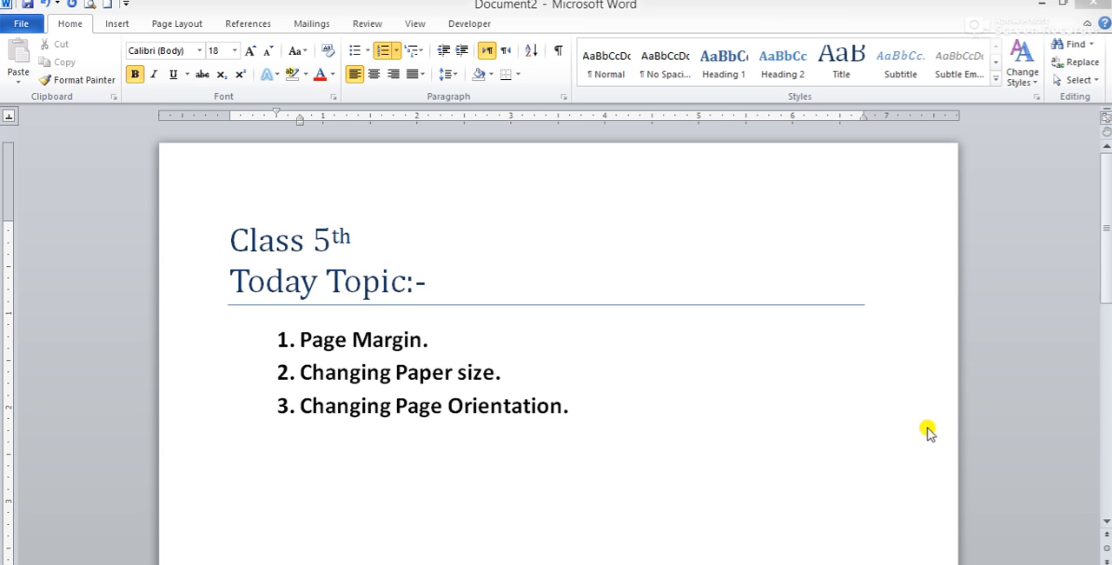
# Below the third list item, add the unnumbered line "The page margin is the white space around the text on a printed page."
pyautogui.click(566, 405)
pyautogui.press('Return')
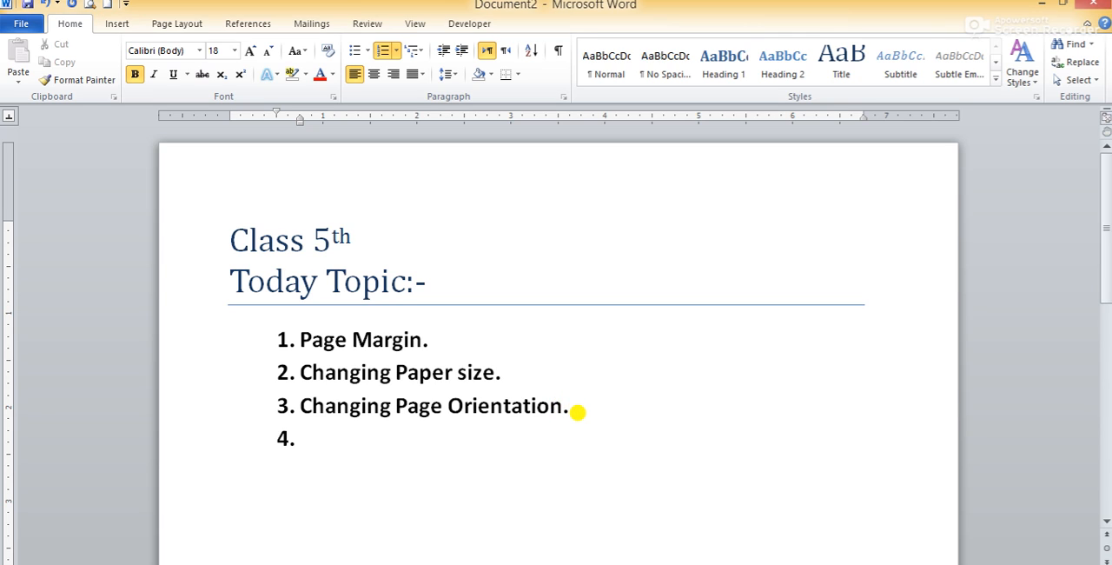
pyautogui.press('BackSpace')
pyautogui.write('the page margin is teh')
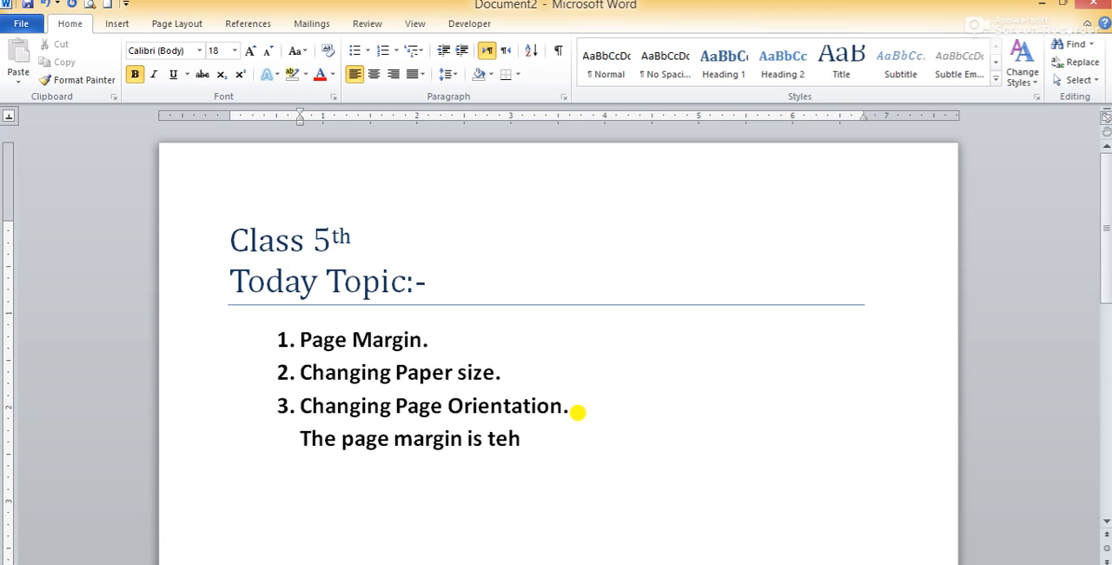
pyautogui.write(' white shp')
pyautogui.press('BackSpace')
pyautogui.press('BackSpace')
pyautogui.write('pace around he tex')
pyautogui.press('BackSpace')
pyautogui.press('BackSpace')
pyautogui.press('BackSpace')
pyautogui.press('BackSpace')
pyautogui.press('BackSpace')
pyautogui.write('the text')
pyautogui.write(' on a')
pyautogui.write(' printe')
pyautogui.write('d ')
pyautogui.write(' pa')
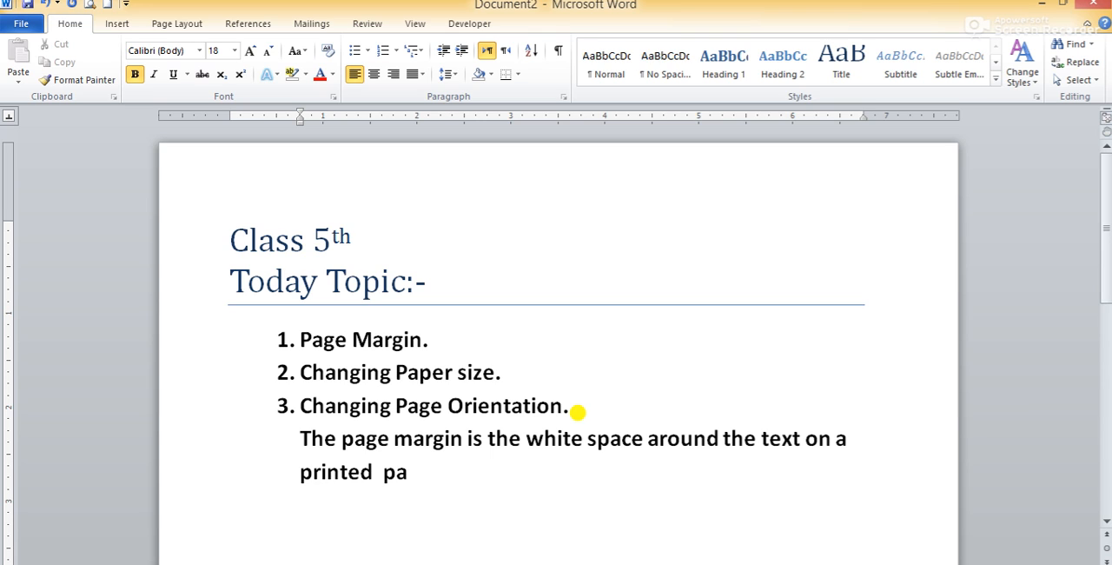
pyautogui.write('ge.')
pyautogui.click(295, 436)
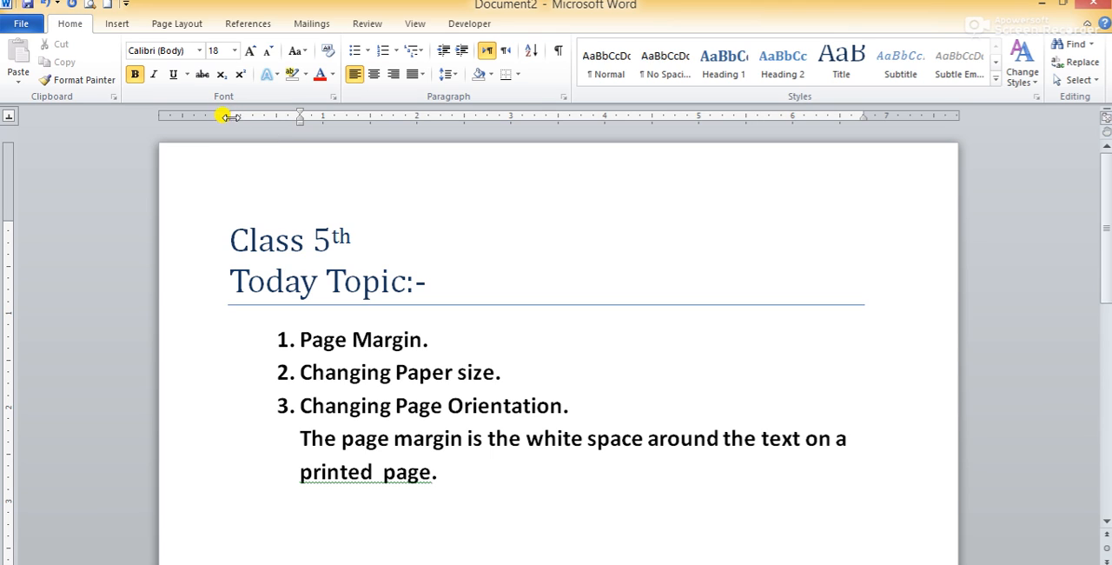
# Adjust the side margins on the horizontal ruler to about 0.56" on the left and about 0.5" on the right
pyautogui.moveTo(227, 117); pyautogui.dragTo(173, 115)
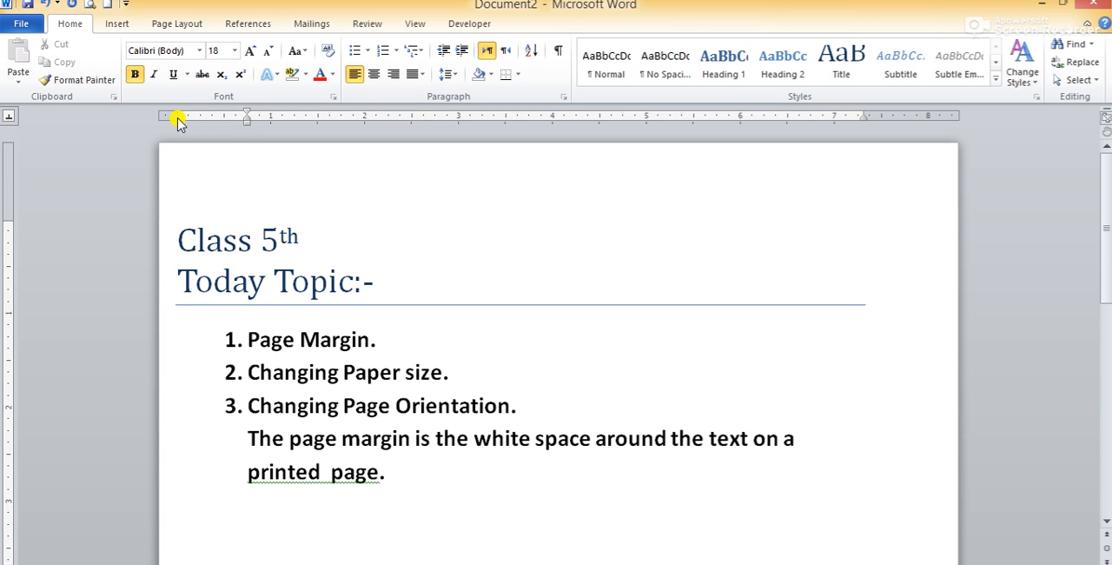
pyautogui.moveTo(177, 115); pyautogui.dragTo(168, 114)
pyautogui.moveTo(178, 115)
pyautogui.mouseDown()
pyautogui.moveTo(165, 115)
pyautogui.moveTo(243, 121)
pyautogui.moveTo(205, 117)
pyautogui.mouseUp()
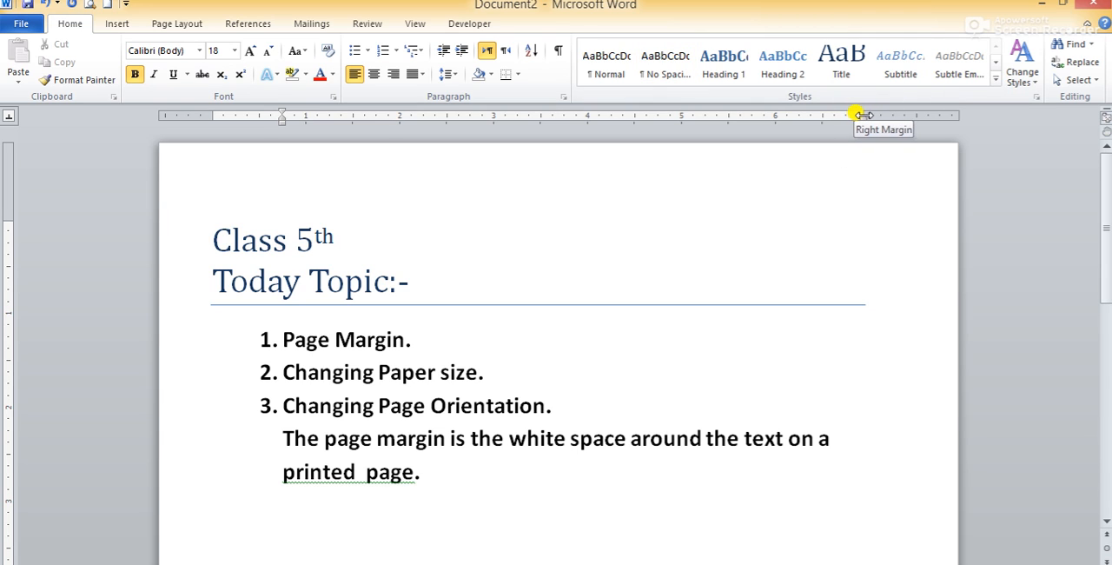
pyautogui.moveTo(864, 114); pyautogui.dragTo(908, 115)
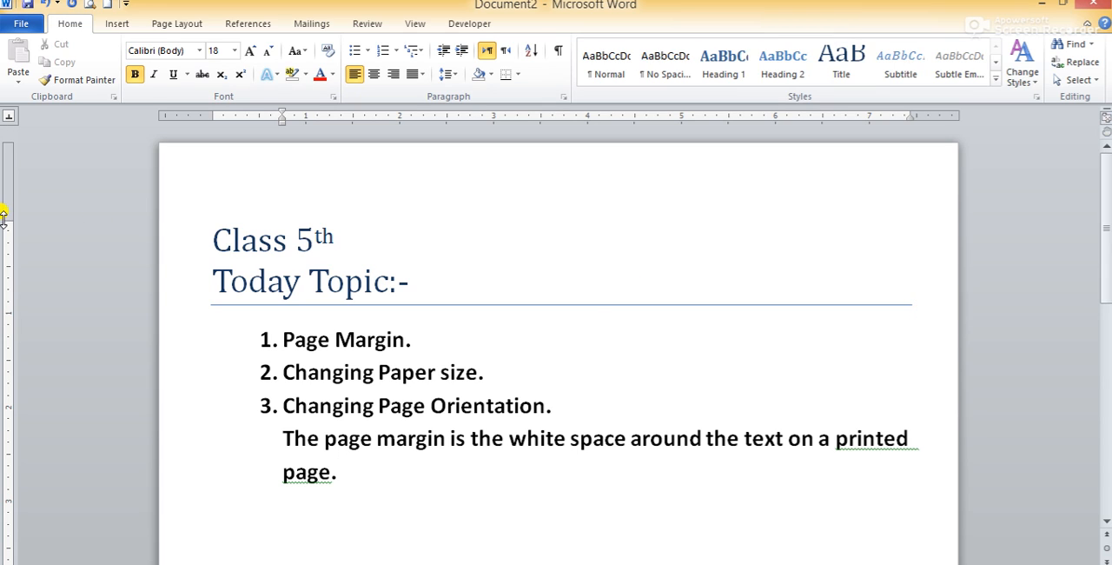
# Reduce the top margin to about 0.44" and the bottom margin to about 0.5" on the vertical ruler
pyautogui.click(215, 228)
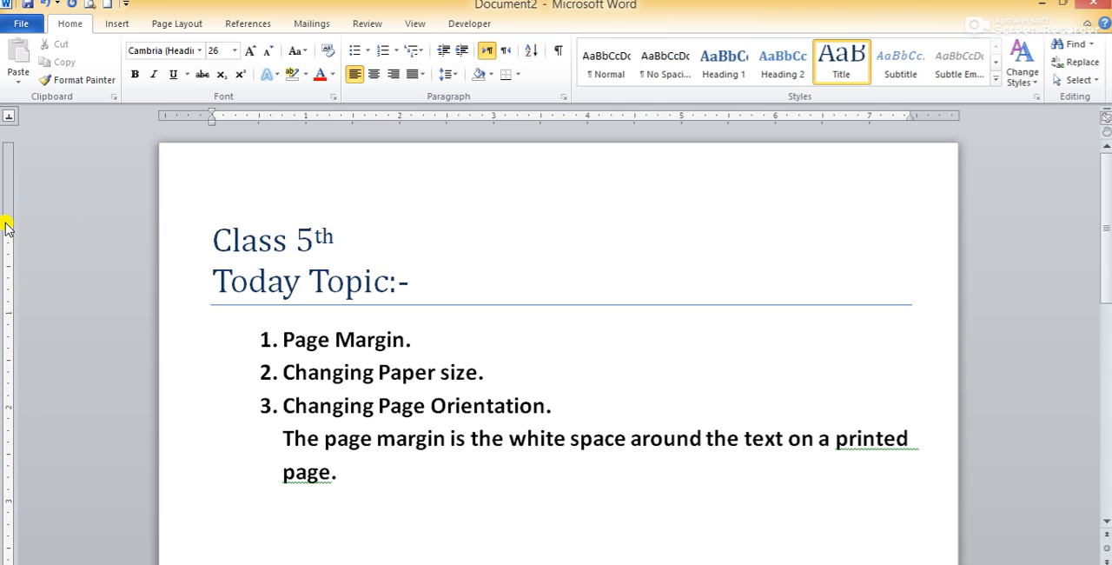
pyautogui.moveTo(5, 217); pyautogui.dragTo(4, 187)
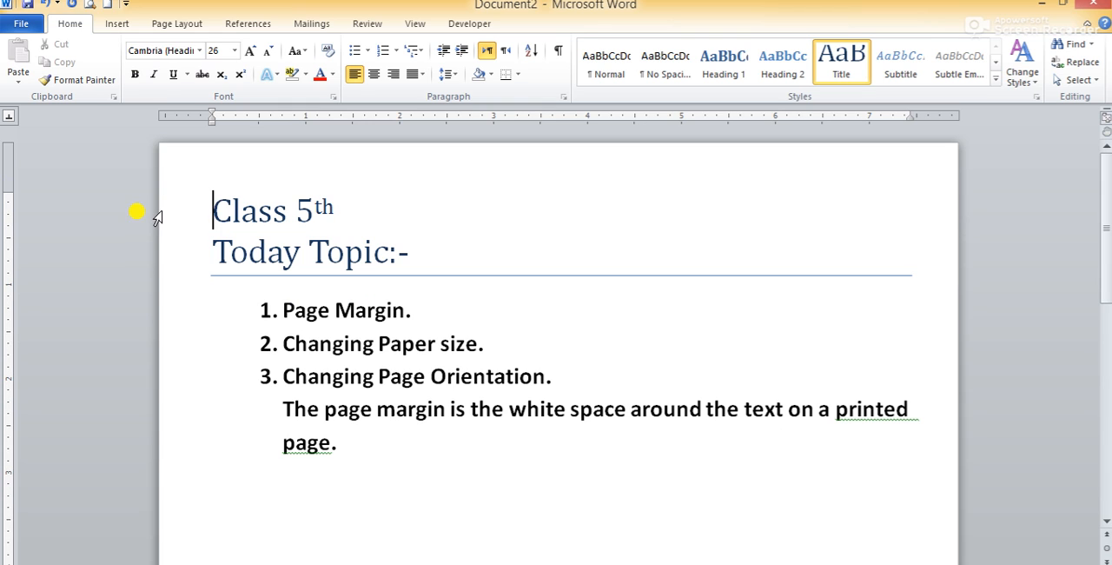
pyautogui.moveTo(7, 184); pyautogui.dragTo(9, 189)
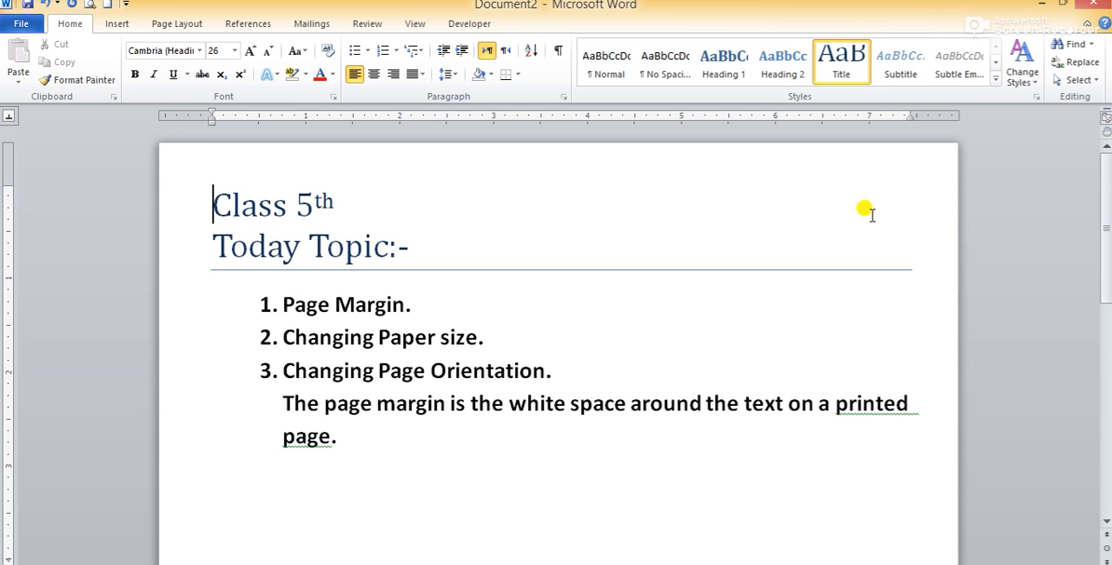
pyautogui.moveTo(1108, 219); pyautogui.dragTo(1108, 410)
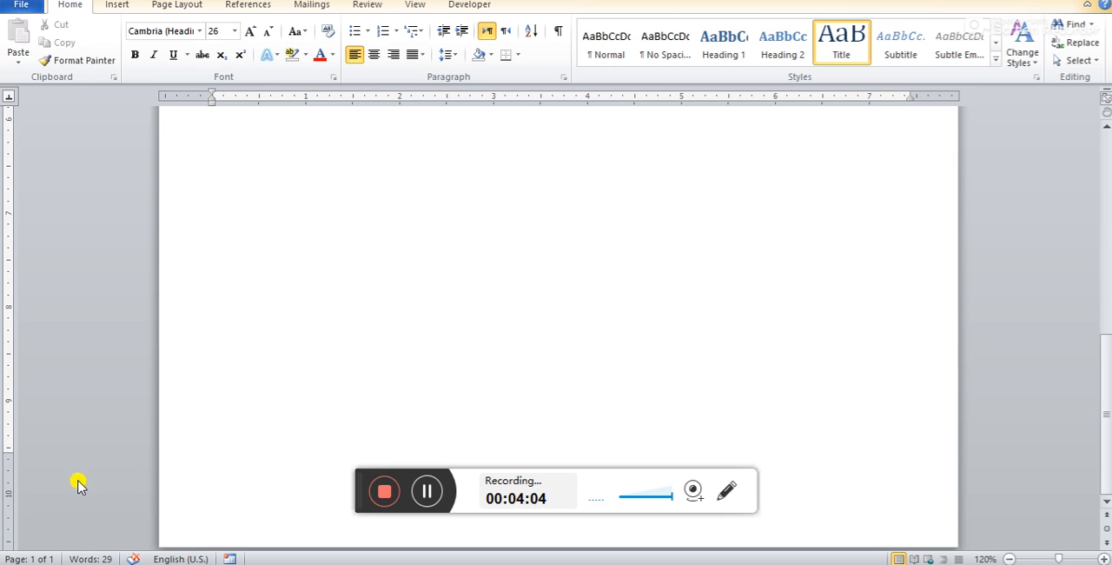
pyautogui.moveTo(5, 450); pyautogui.dragTo(5, 508)
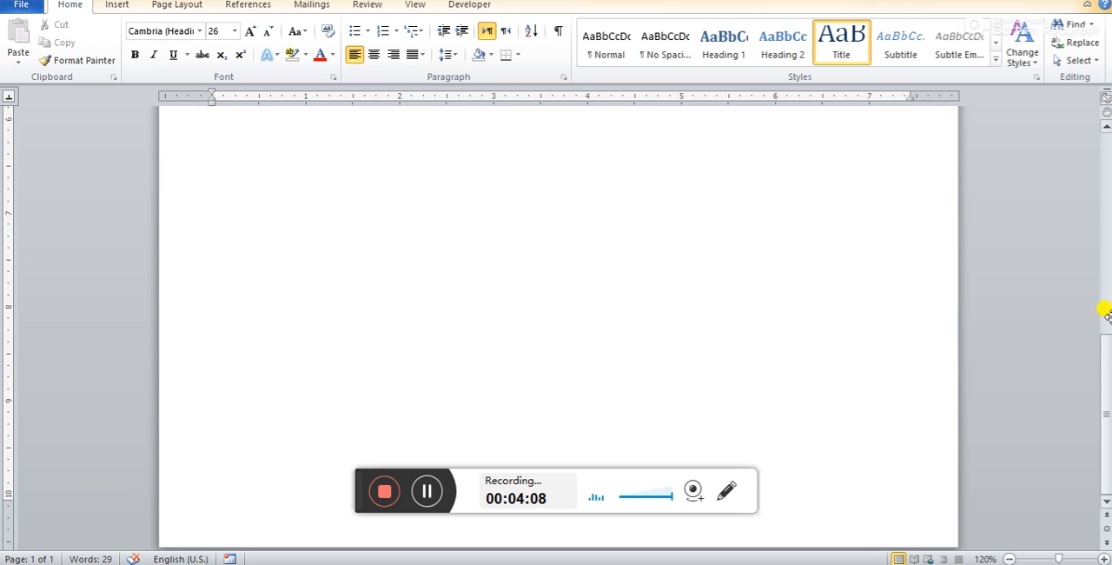
pyautogui.moveTo(1106, 375); pyautogui.dragTo(1105, 156)
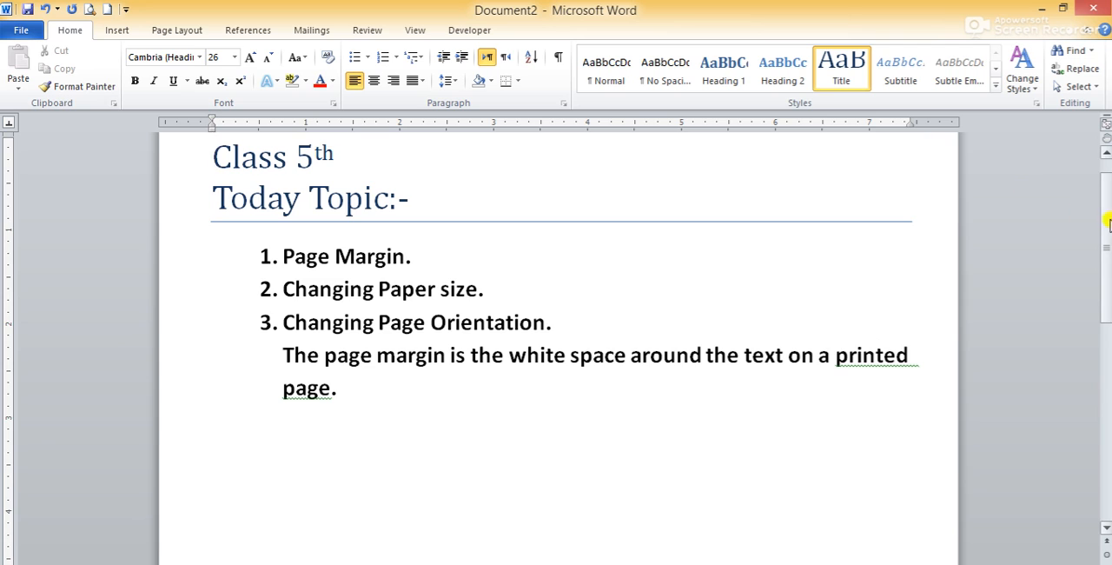
pyautogui.moveTo(1108, 218); pyautogui.dragTo(1107, 199)
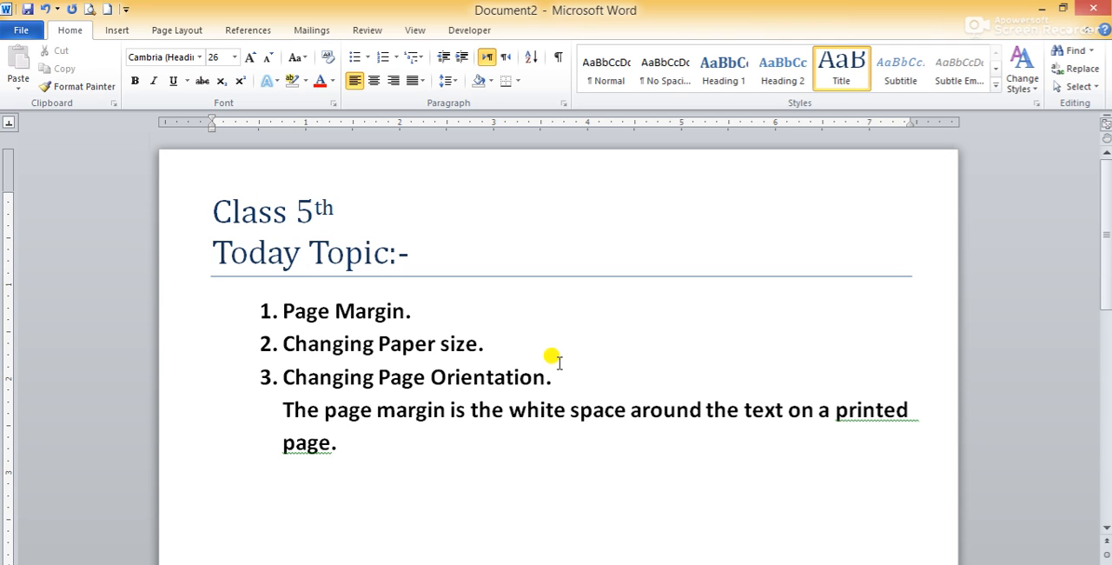
# Review the preset page margins and apply the last used Custom Margins preset to the document
pyautogui.click(185, 35)
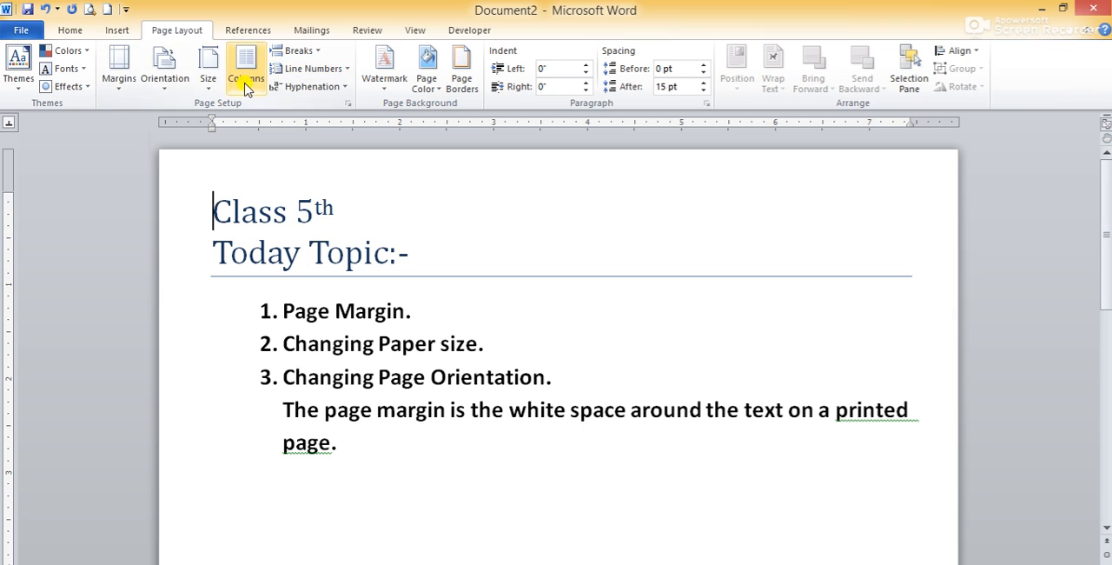
pyautogui.click(125, 98)
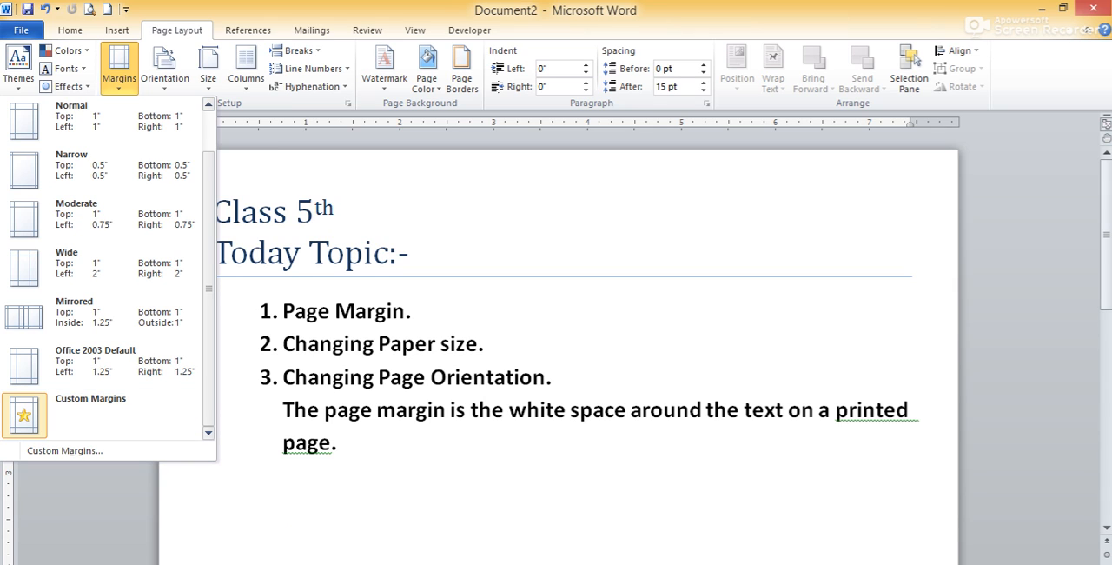
pyautogui.click(553, 281)
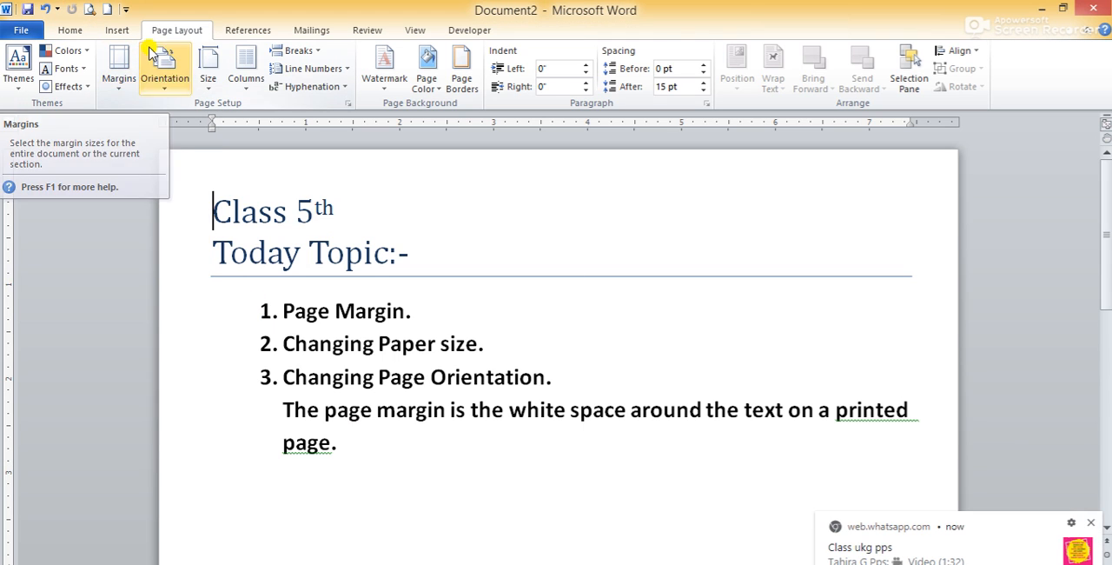
pyautogui.click(124, 94)
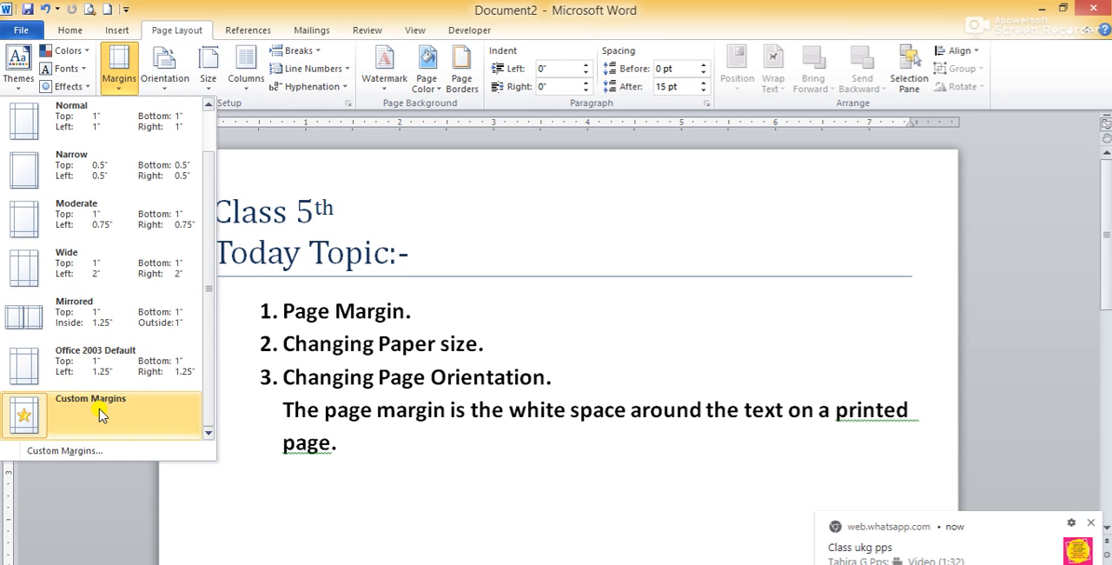
pyautogui.click(98, 418)
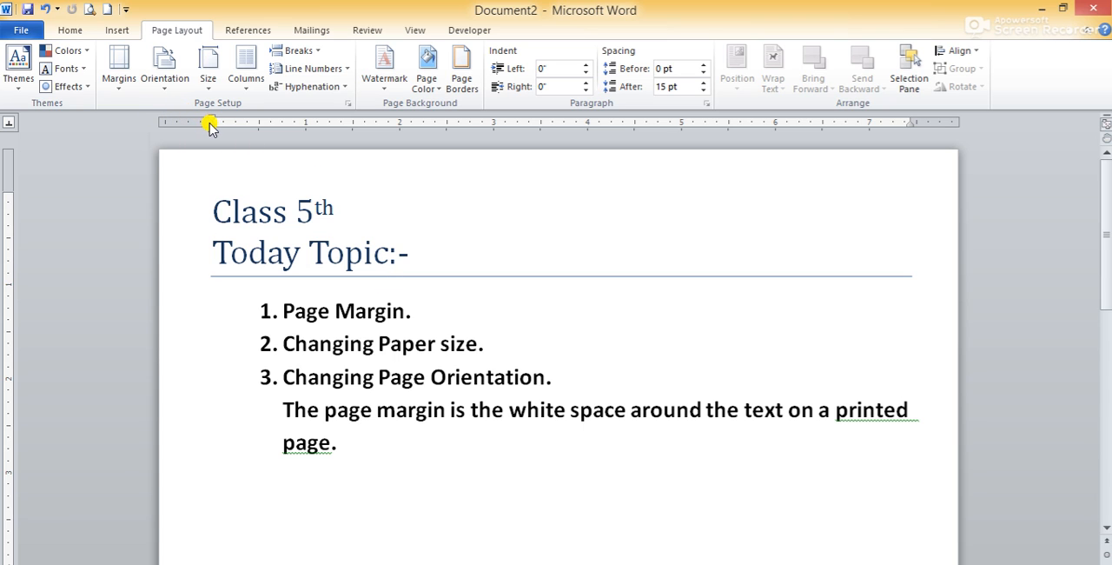
# Set custom page margins for the whole document: 1" at the top and 2" at the bottom, left and right
pyautogui.click(118, 83)
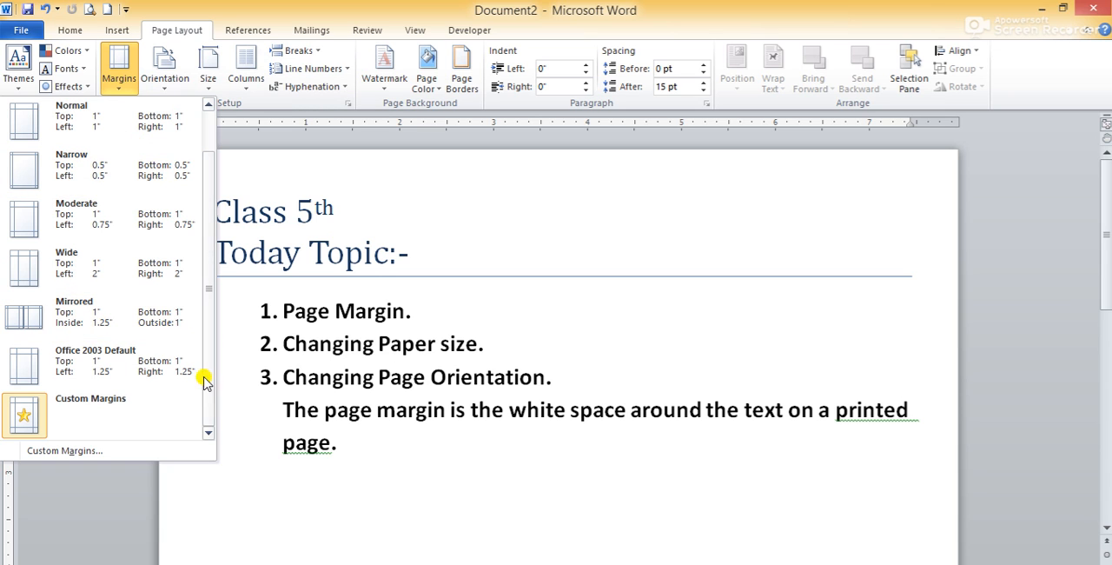
pyautogui.click(86, 451)
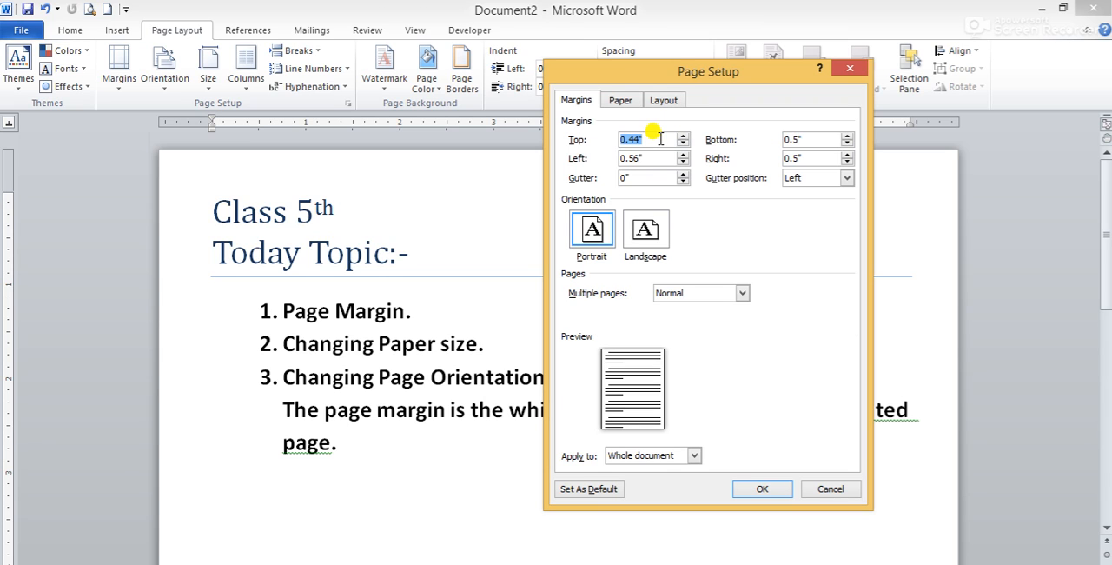
pyautogui.write('1')
pyautogui.press('Tab')
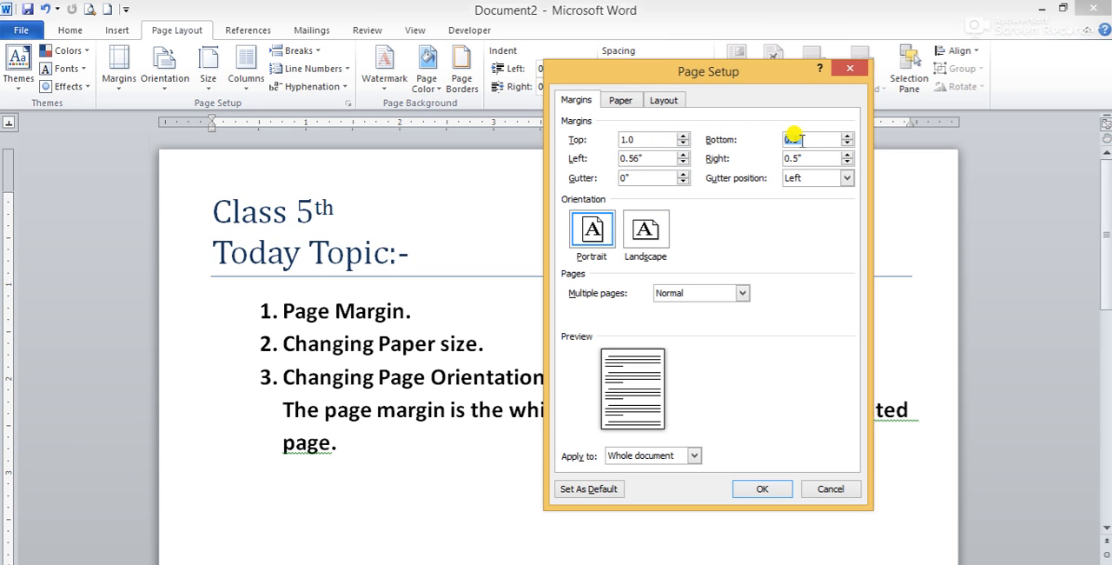
pyautogui.write('2.')
pyautogui.press('Tab')
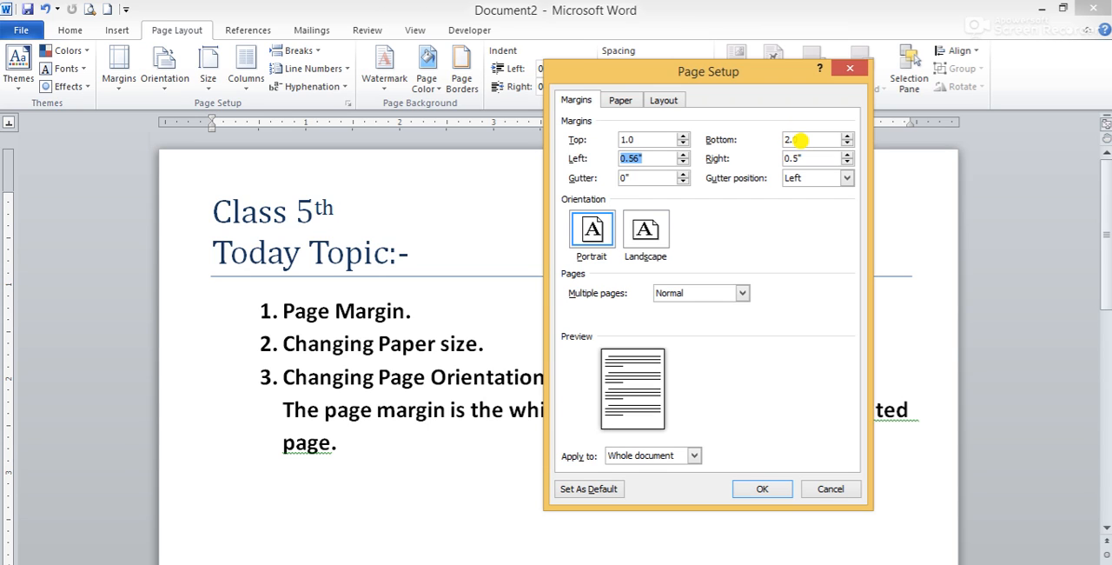
pyautogui.write('2.')
pyautogui.press('Tab')
pyautogui.write('2.')
pyautogui.click(800, 139)
pyautogui.write('2.')
pyautogui.click(761, 489)
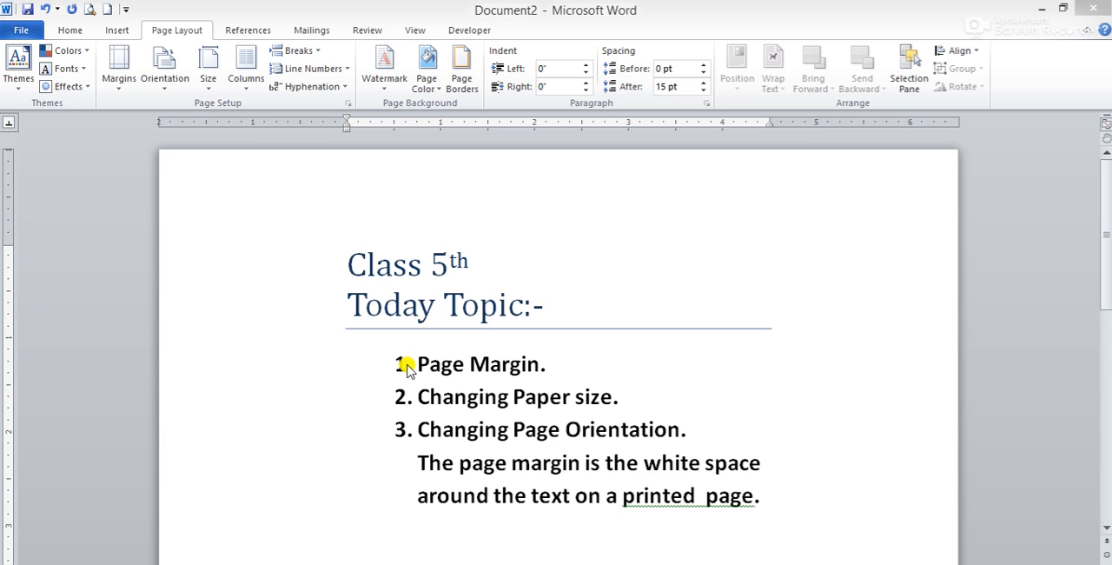
# Change the document's paper size to A4 (8.27" x 11.69") and check the whole layout
pyautogui.click(434, 398)
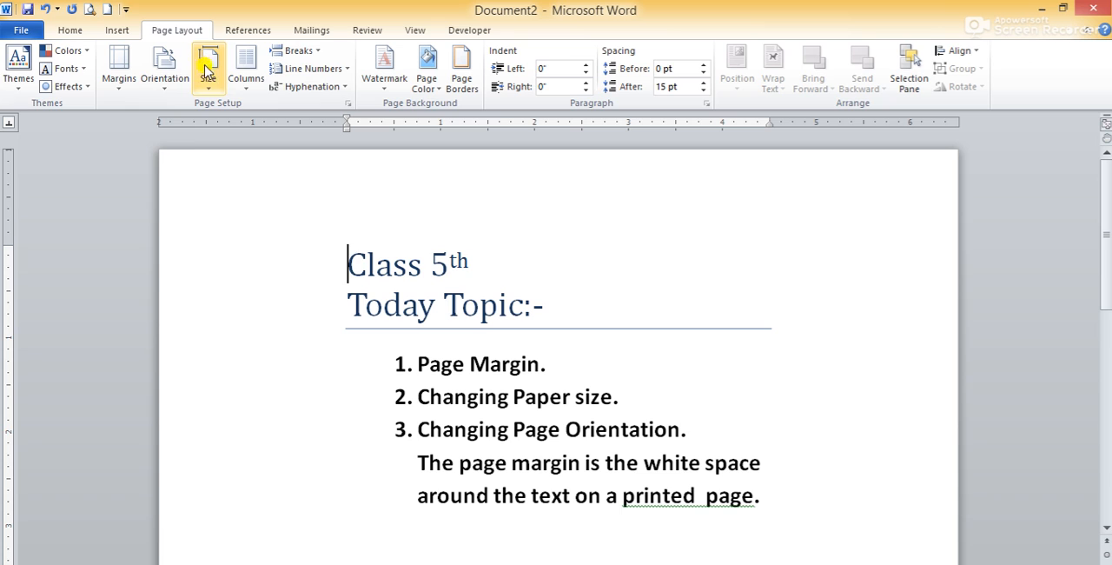
pyautogui.click(210, 87)
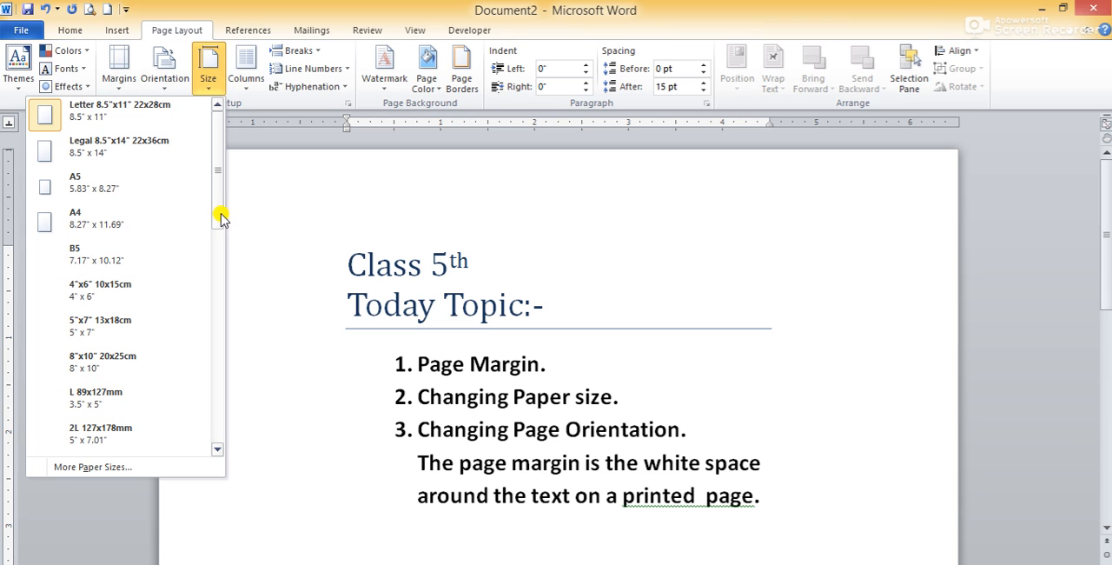
pyautogui.moveTo(220, 217)
pyautogui.mouseDown()
pyautogui.moveTo(221, 425)
pyautogui.moveTo(213, 217)
pyautogui.mouseUp()
pyautogui.click(93, 225)
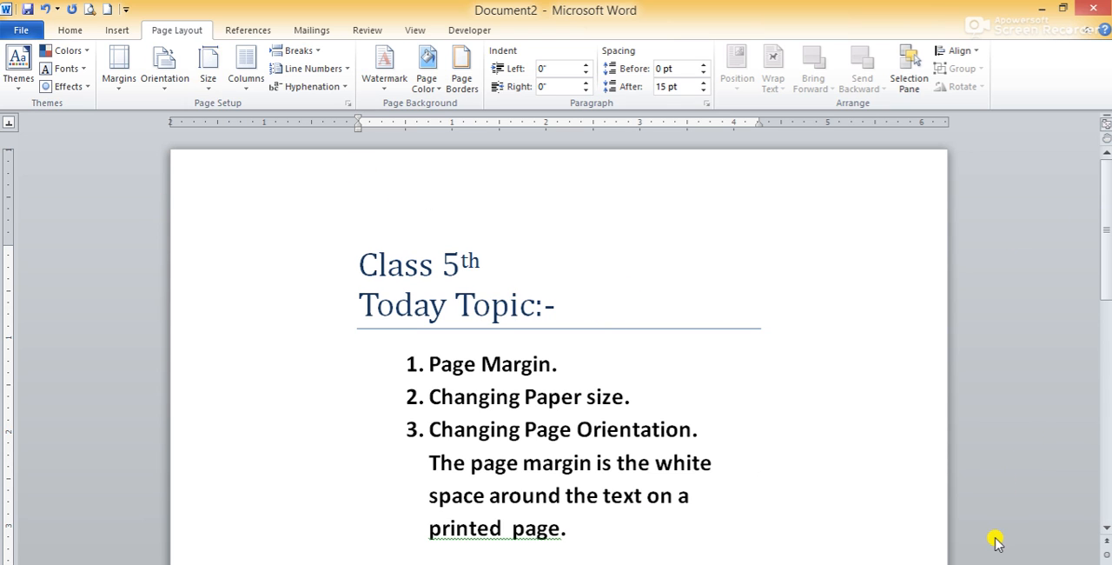
pyautogui.scroll(-3, 558, 348)
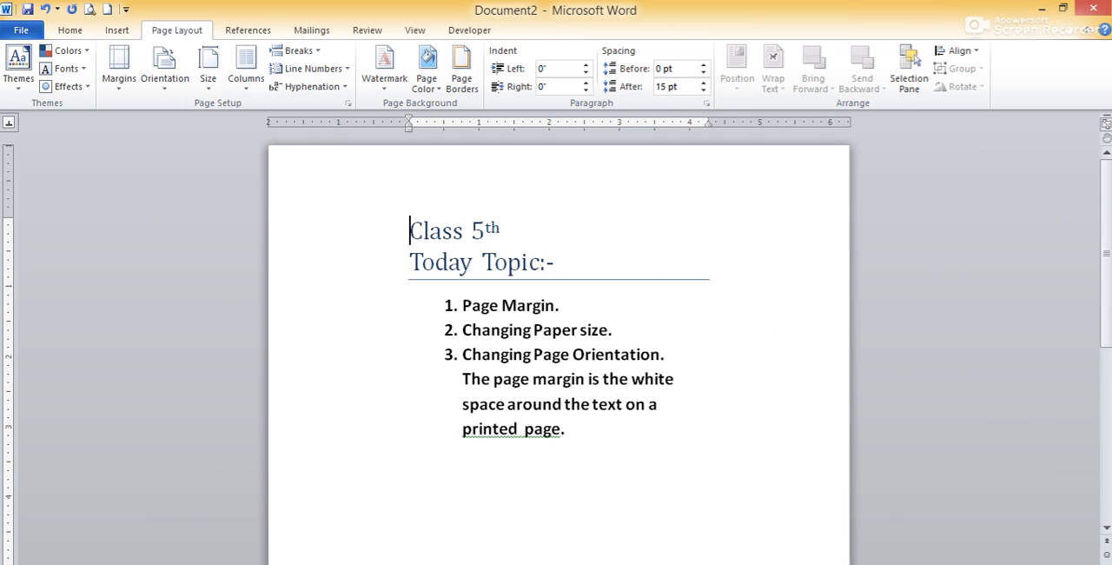
pyautogui.scroll(1, 559, 347)
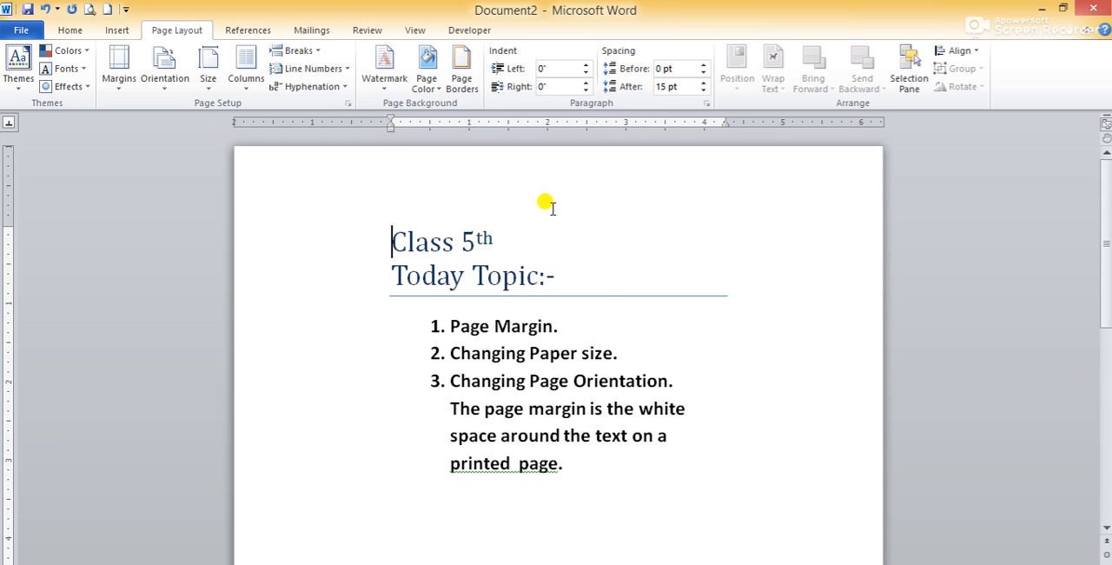
# Place the cursor below the margin sentence and change the paper size to B5 (7.17" x 10.12")
pyautogui.click(483, 485)
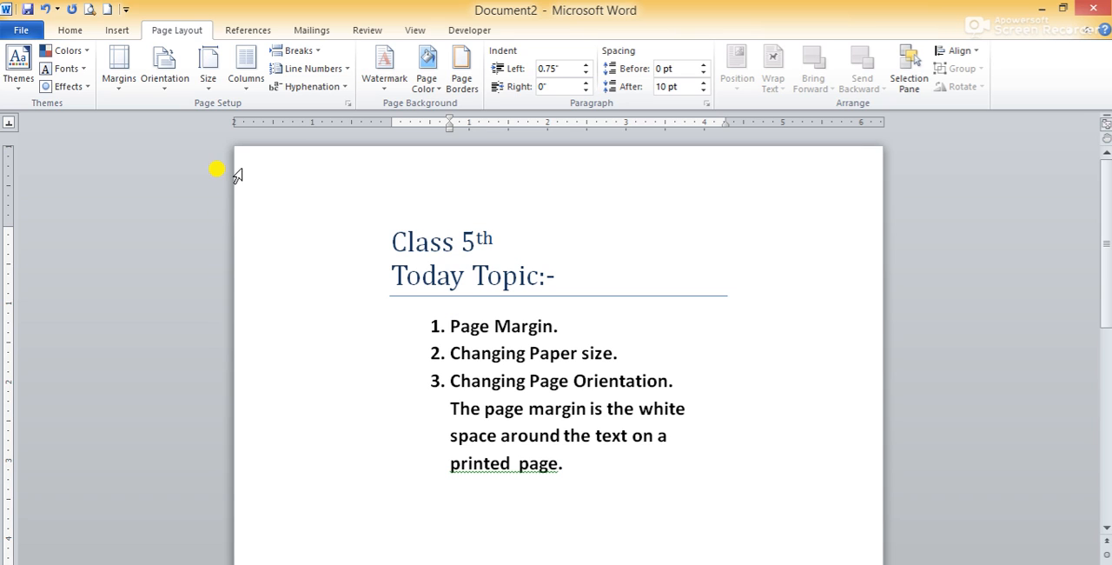
pyautogui.click(210, 83)
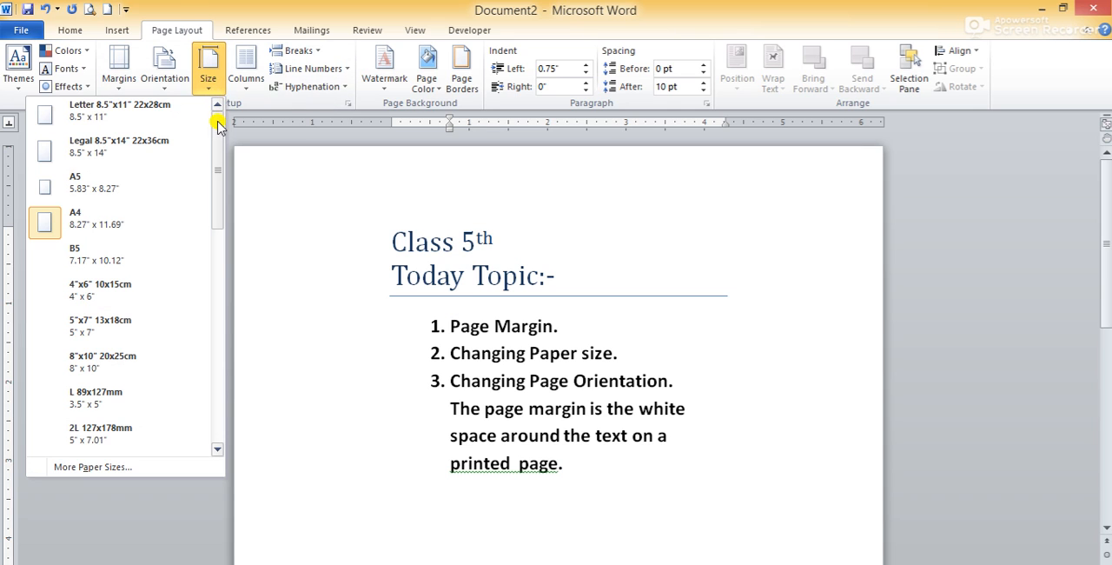
pyautogui.scroll(-2, 218, 137)
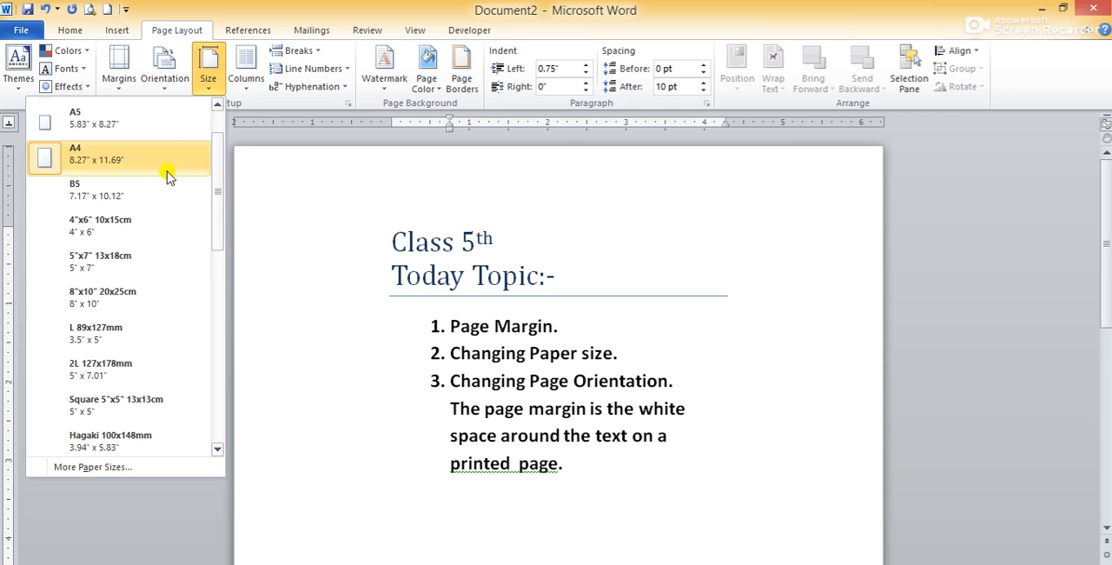
pyautogui.click(98, 206)
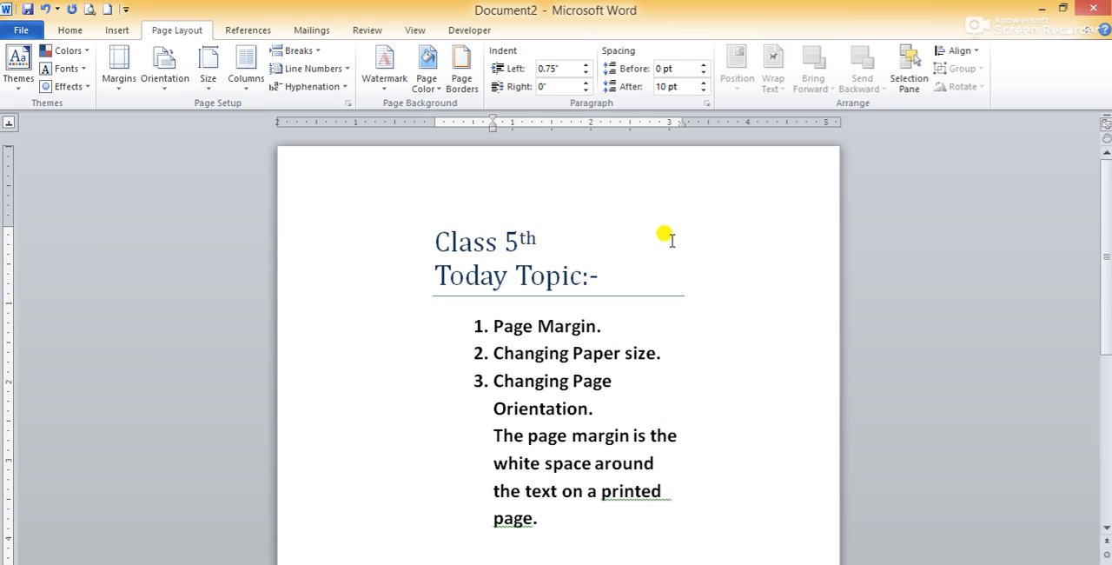
# View the available page orientation options, Portrait and Landscape
pyautogui.click(167, 93)
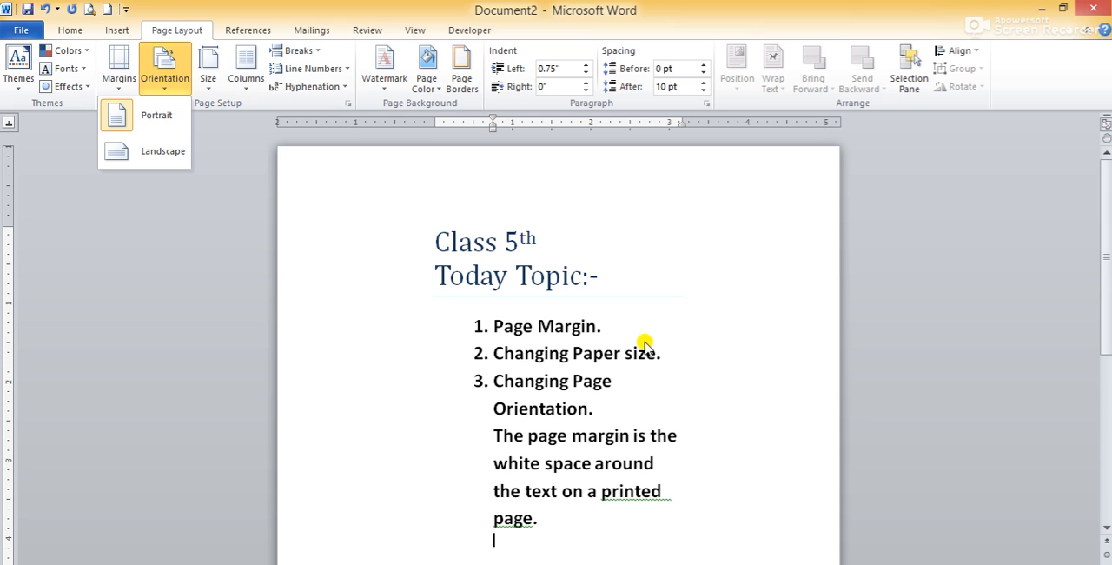
pyautogui.click(769, 355)
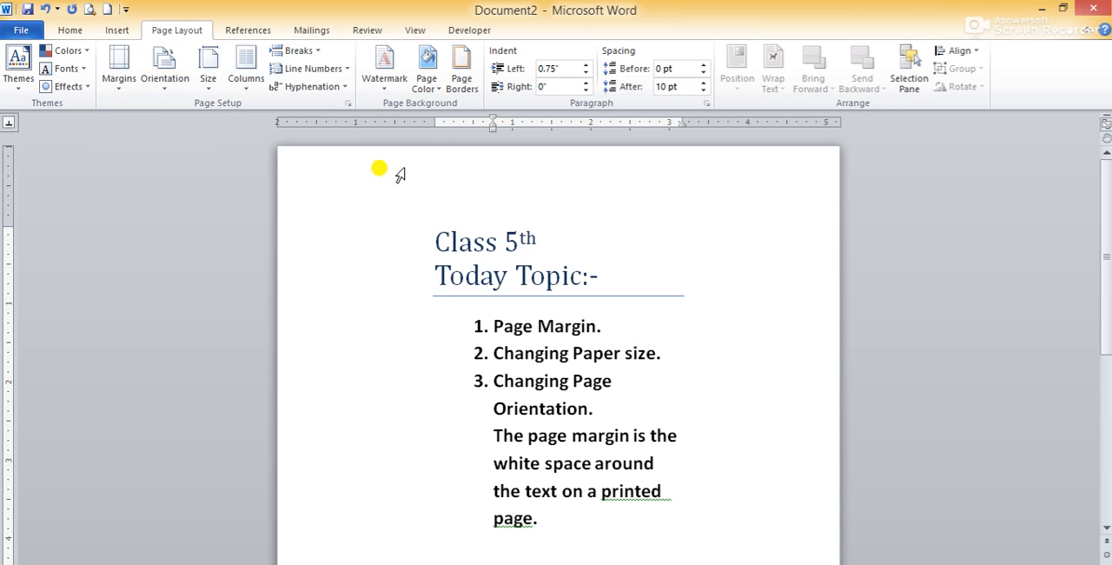
# Change the page orientation to Landscape and check how the heading, numbered list and margin sentence are laid out
pyautogui.click(163, 78)
pyautogui.click(155, 151)
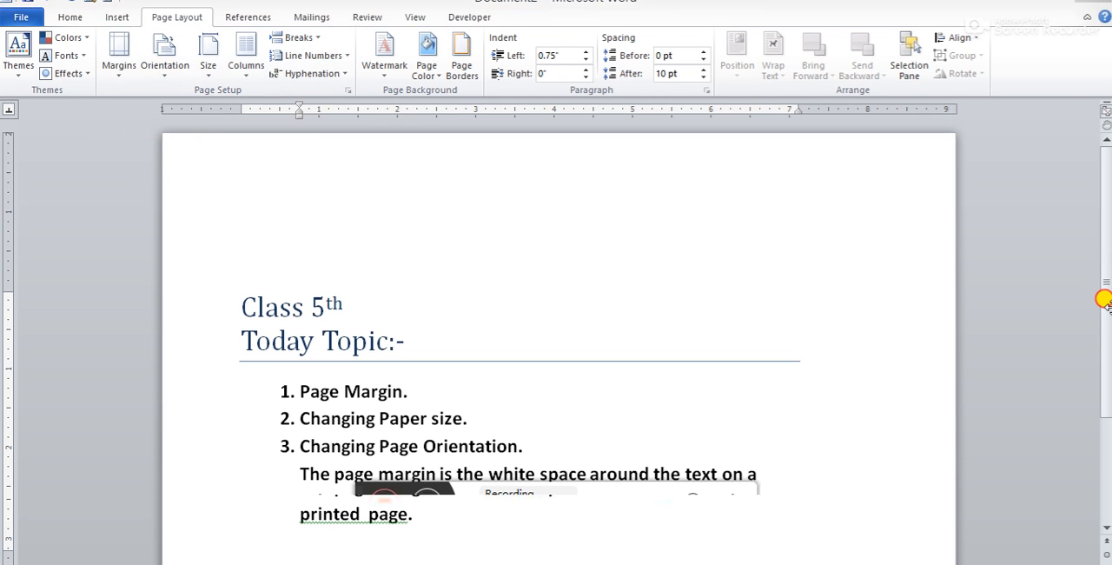
pyautogui.moveTo(1106, 320); pyautogui.dragTo(1108, 365)
pyautogui.click(698, 374)
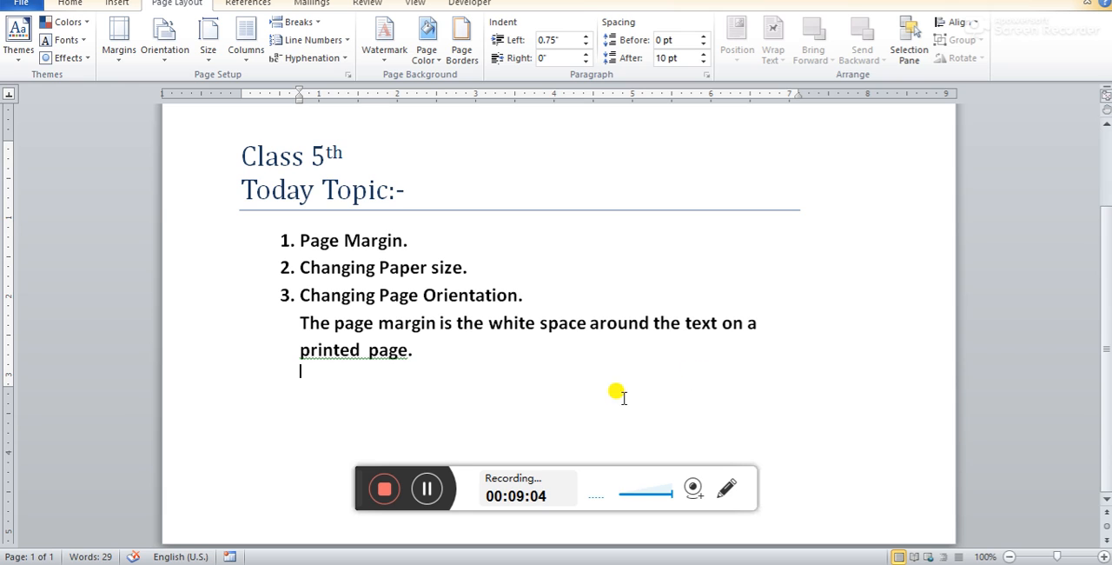
pyautogui.moveTo(1107, 326); pyautogui.dragTo(1107, 239)
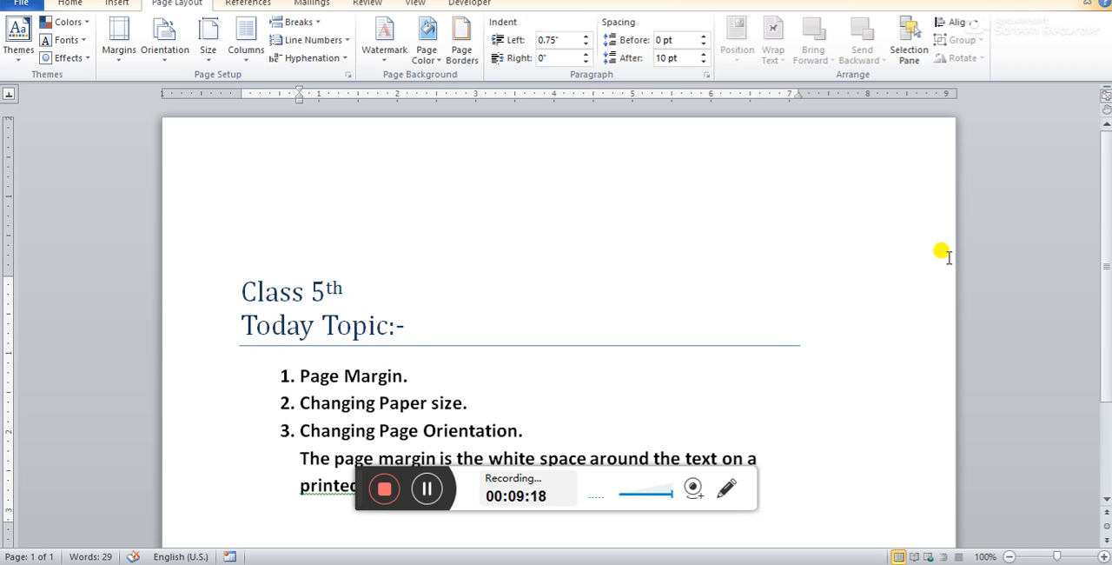
pyautogui.moveTo(1107, 236); pyautogui.dragTo(1108, 299)
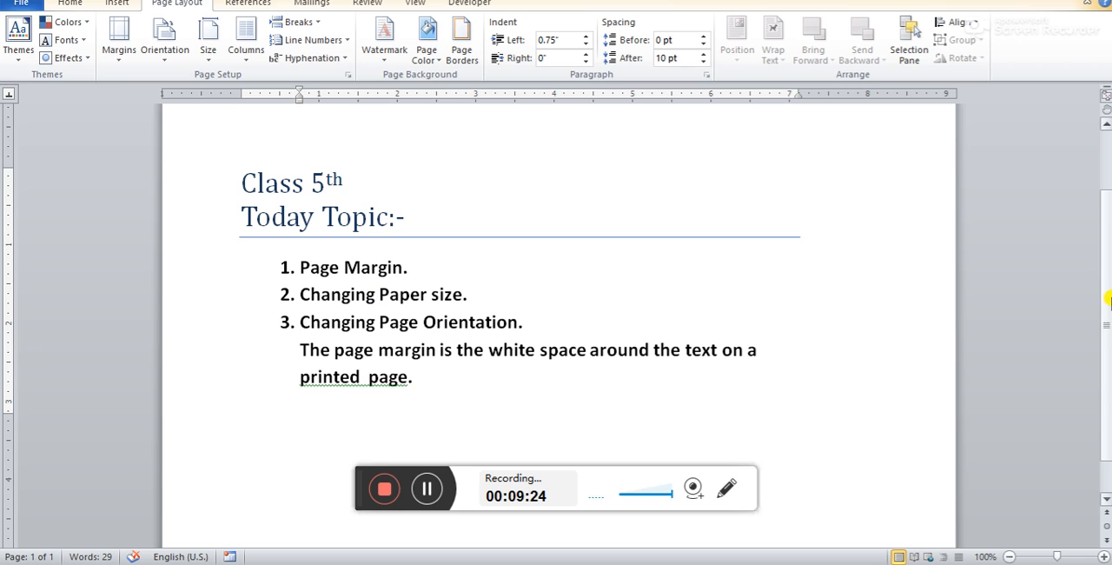
pyautogui.moveTo(1107, 299); pyautogui.dragTo(1109, 305)
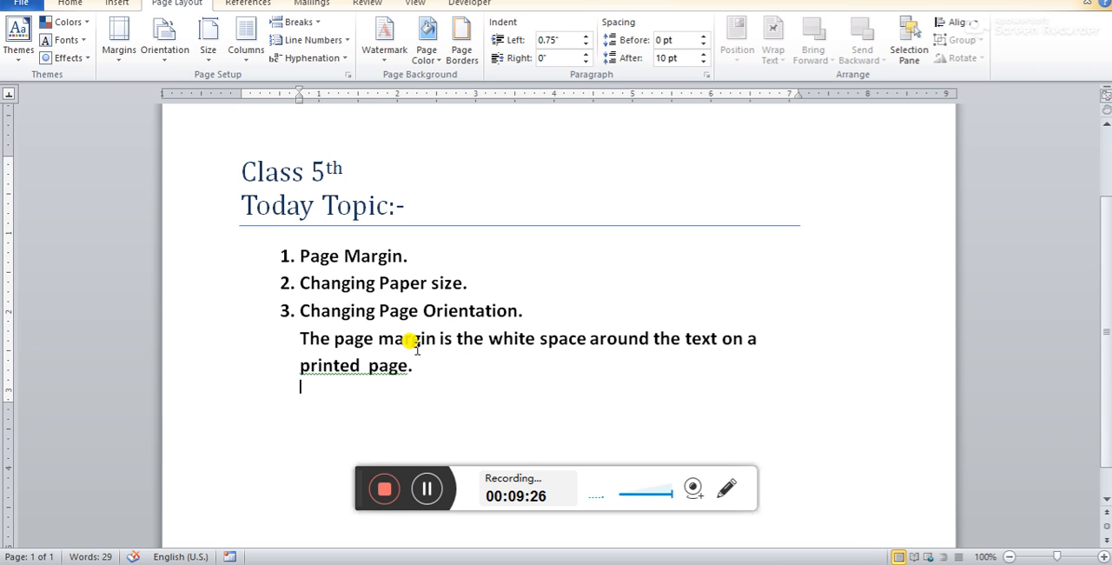
# Place the cursor after "Changing Paper size." and switch the page orientation to Portrait
pyautogui.click(625, 290)
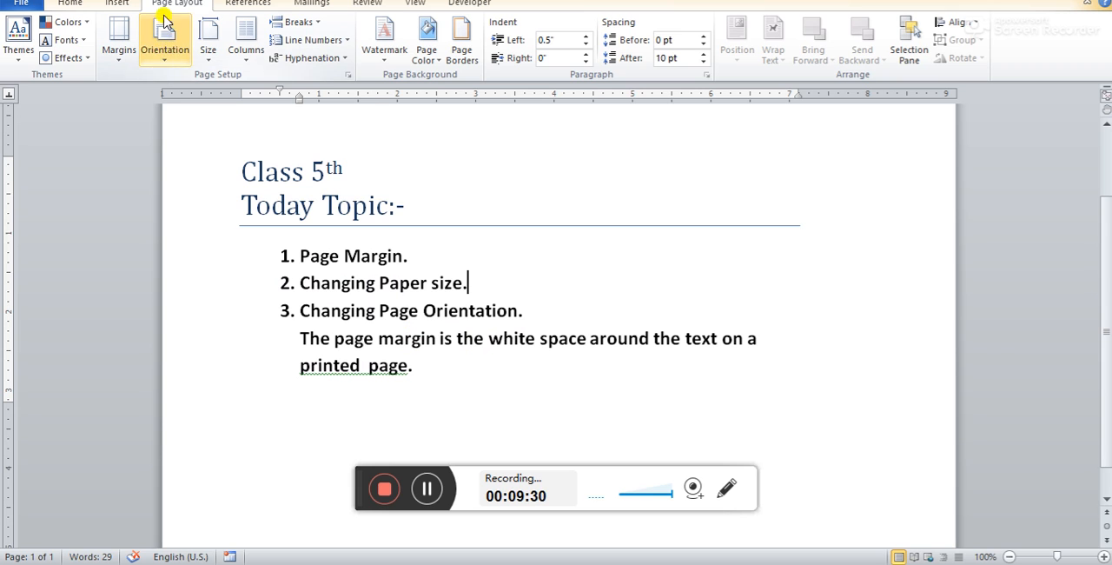
pyautogui.click(167, 54)
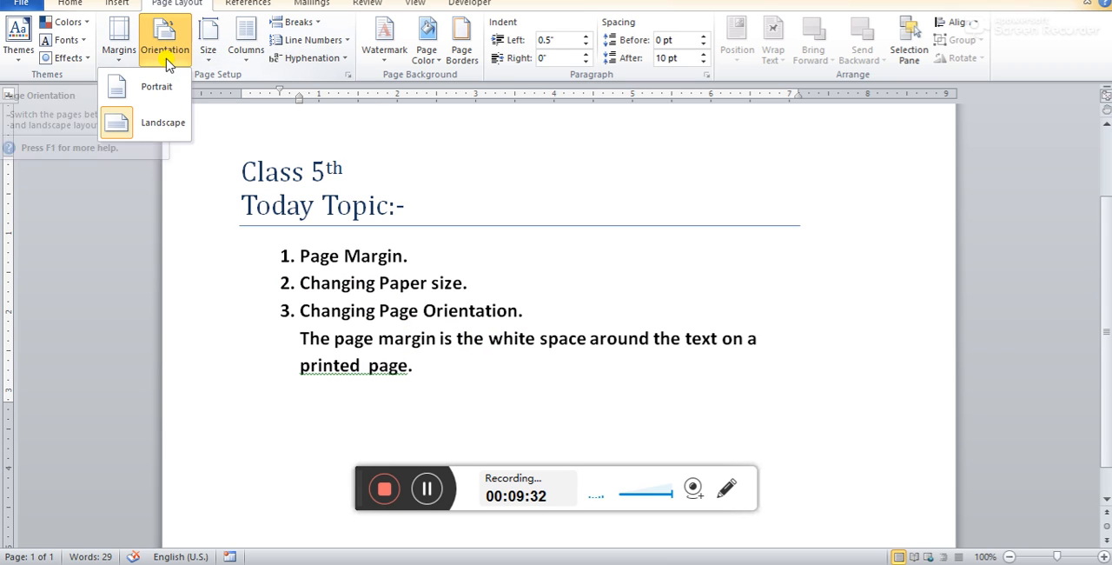
pyautogui.click(158, 86)
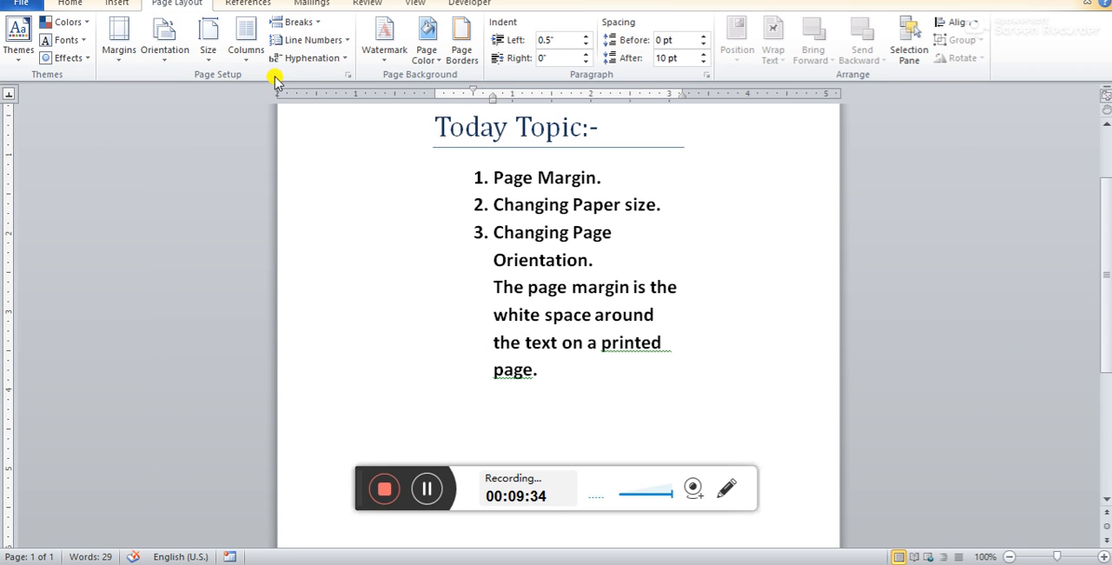
# Return the lesson page to Landscape orientation
pyautogui.click(212, 59)
pyautogui.click(209, 54)
pyautogui.click(165, 54)
pyautogui.click(161, 122)
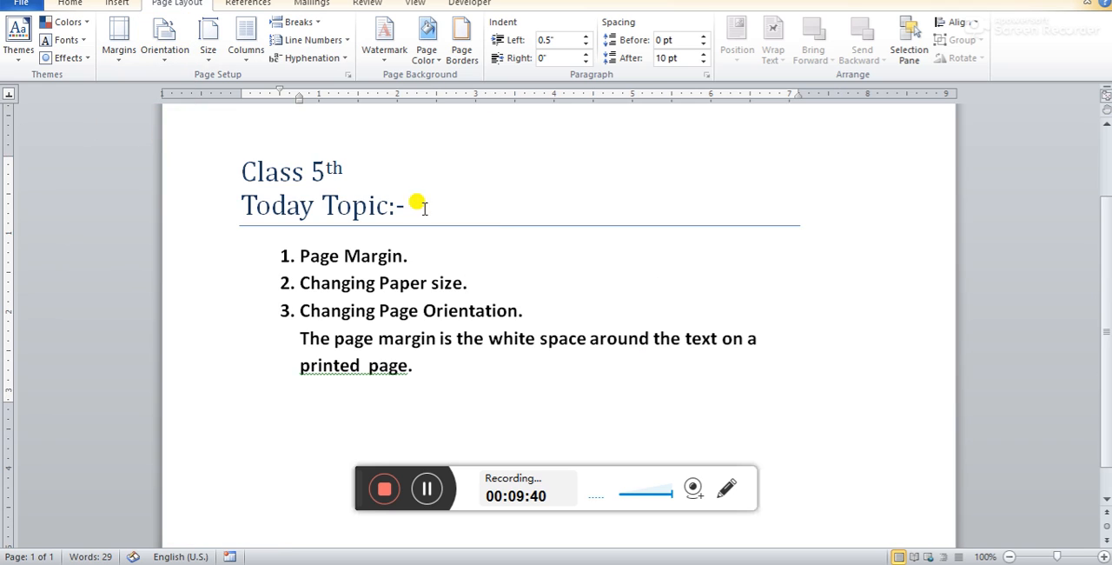